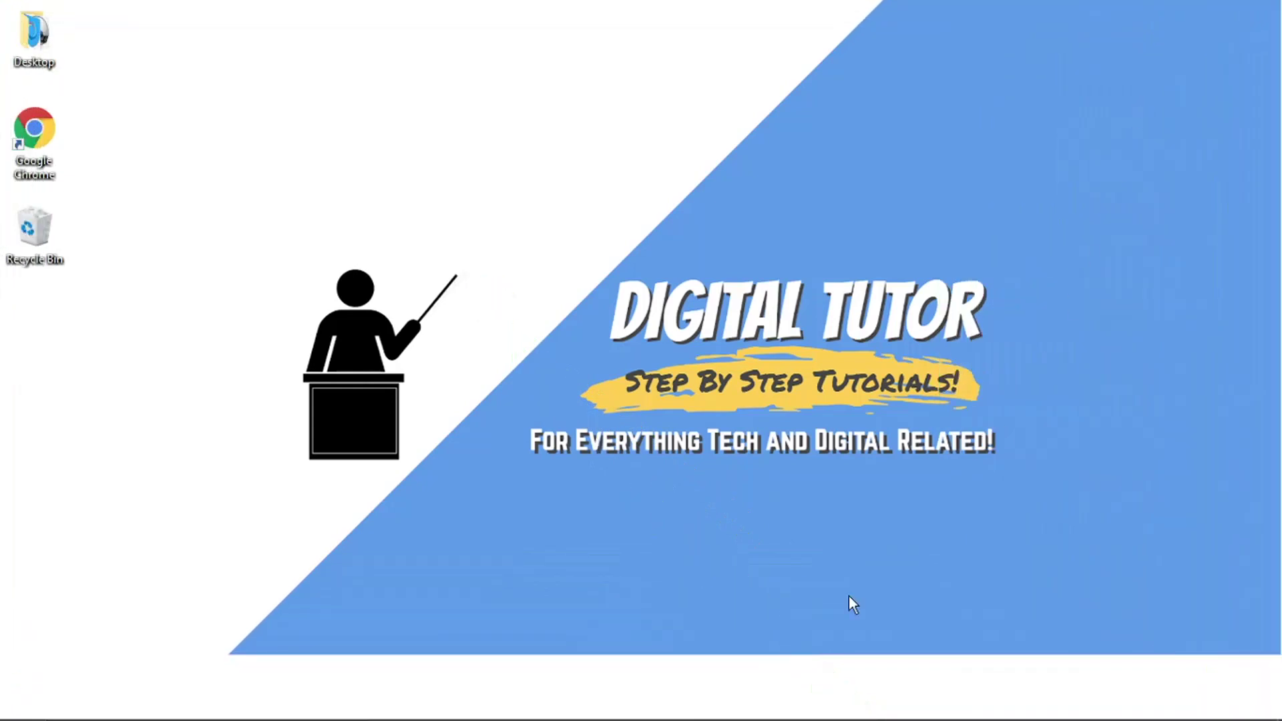
Launch Google Chrome from the taskbar so it opens on the Google home page
left_click(680, 699)
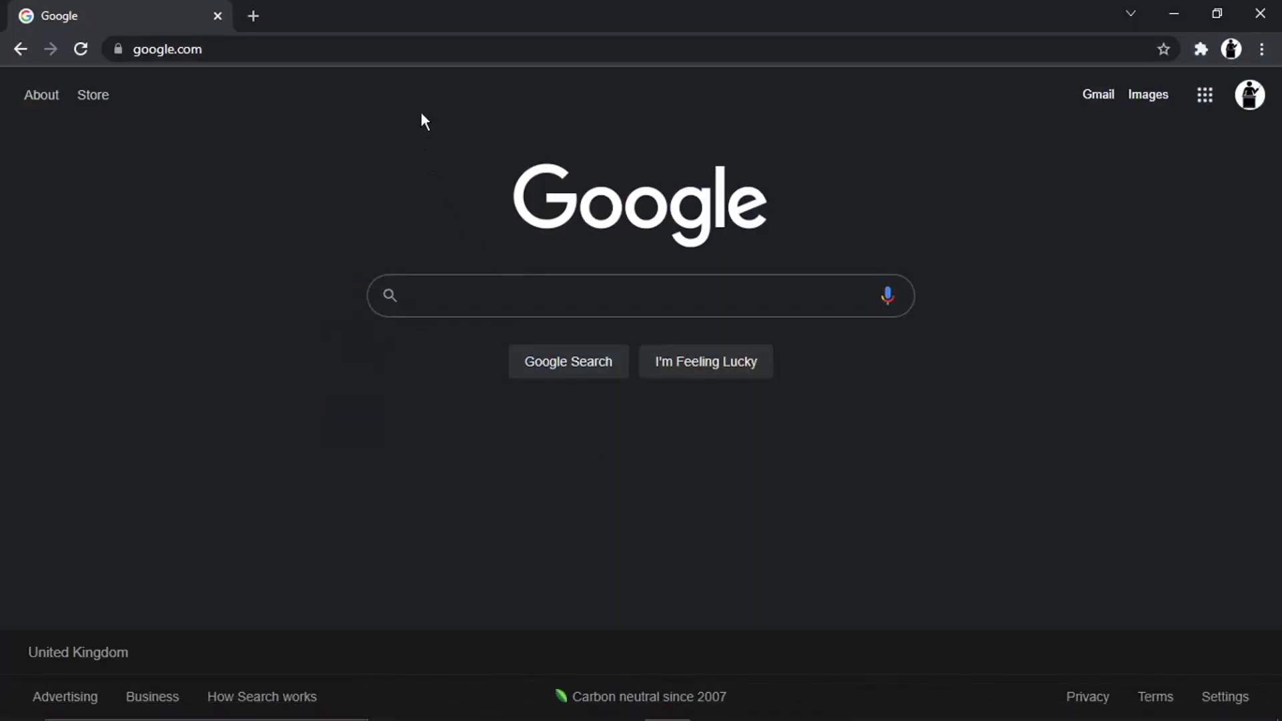
Go to chipbot.gg and follow its 'Invite Chip and start listening!' link
left_click(416, 58)
type("cho")
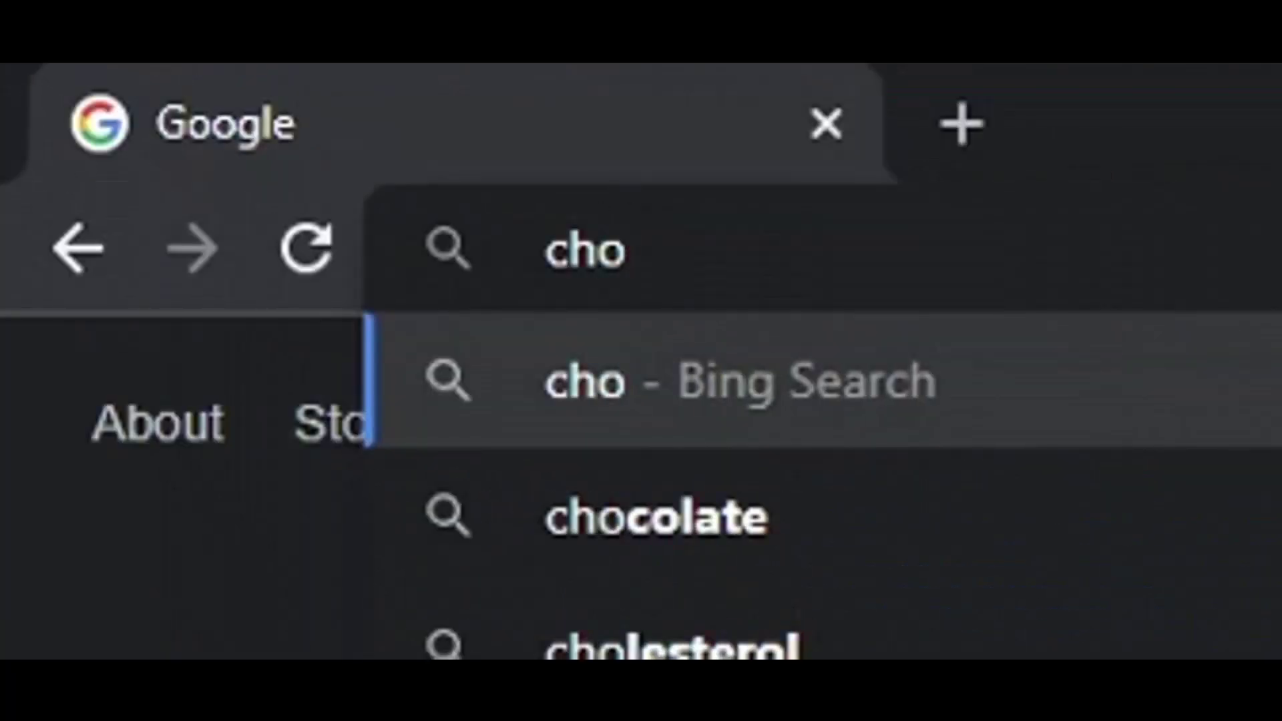
key("BackSpace")
type("ipbot.")
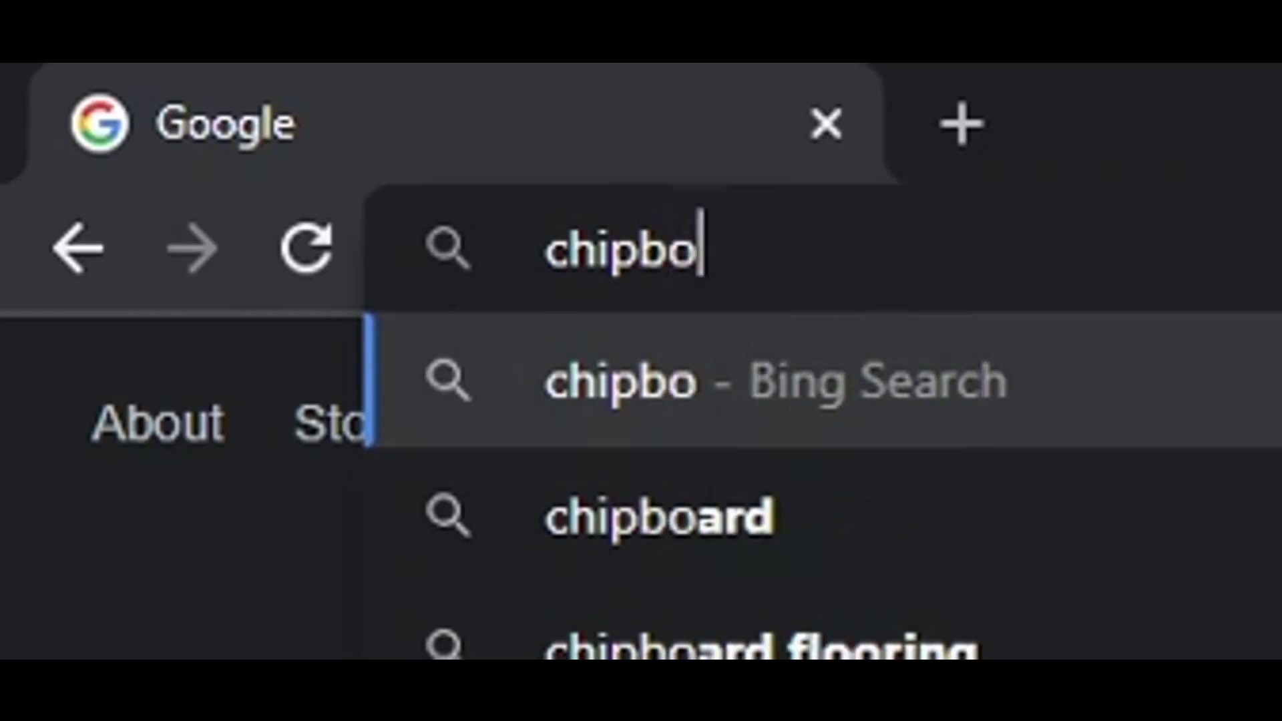
type("gg")
key("Return")
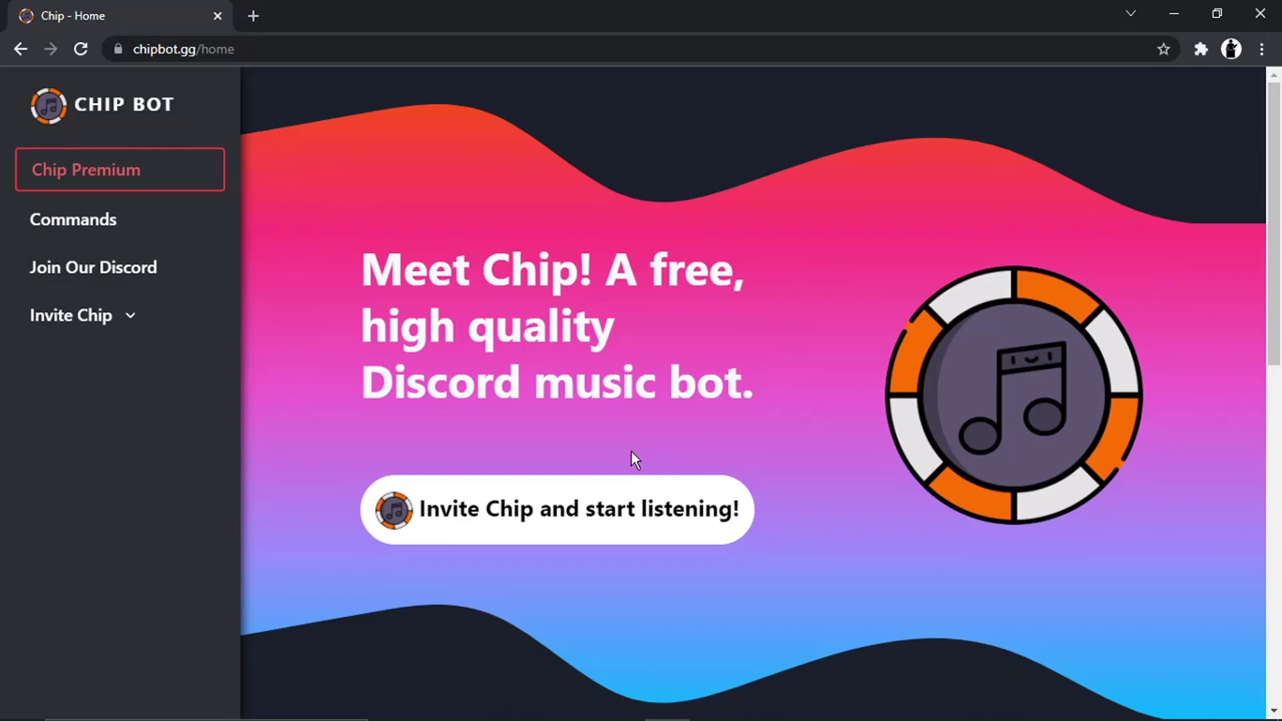
left_click(609, 514)
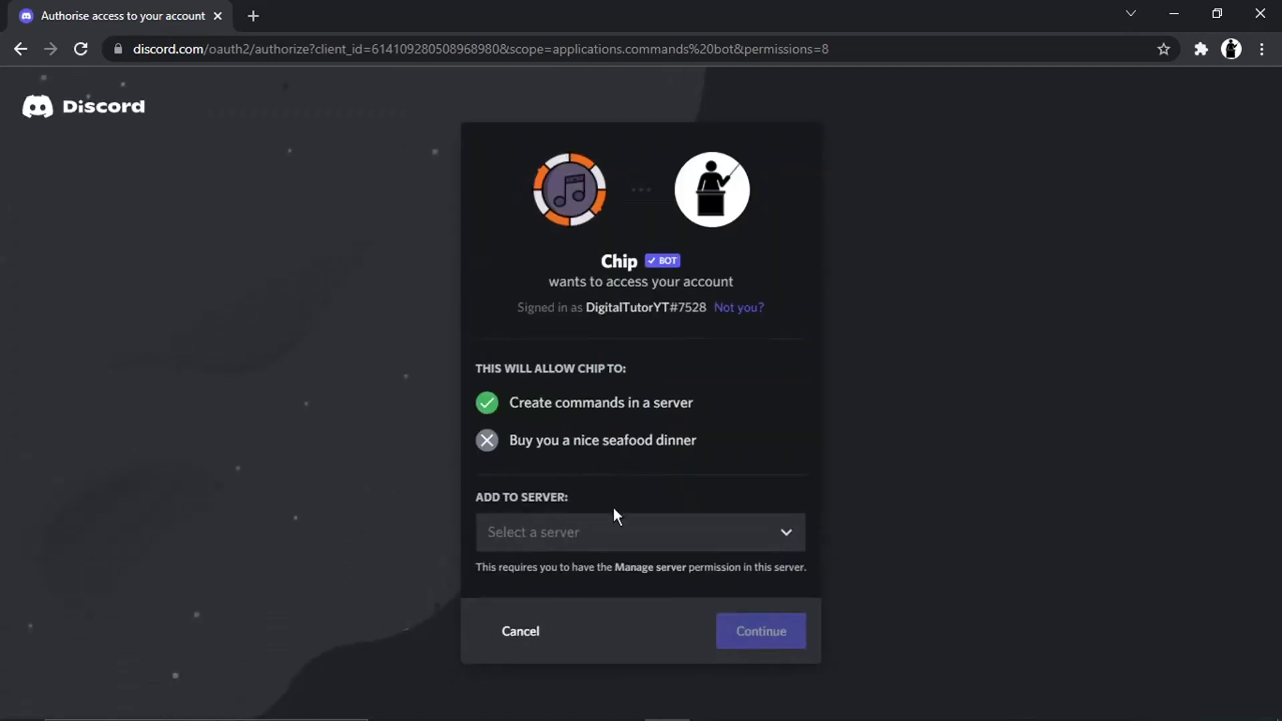
Add Chip to your own server with Administrator permission and pass the hCaptcha check
left_click(624, 530)
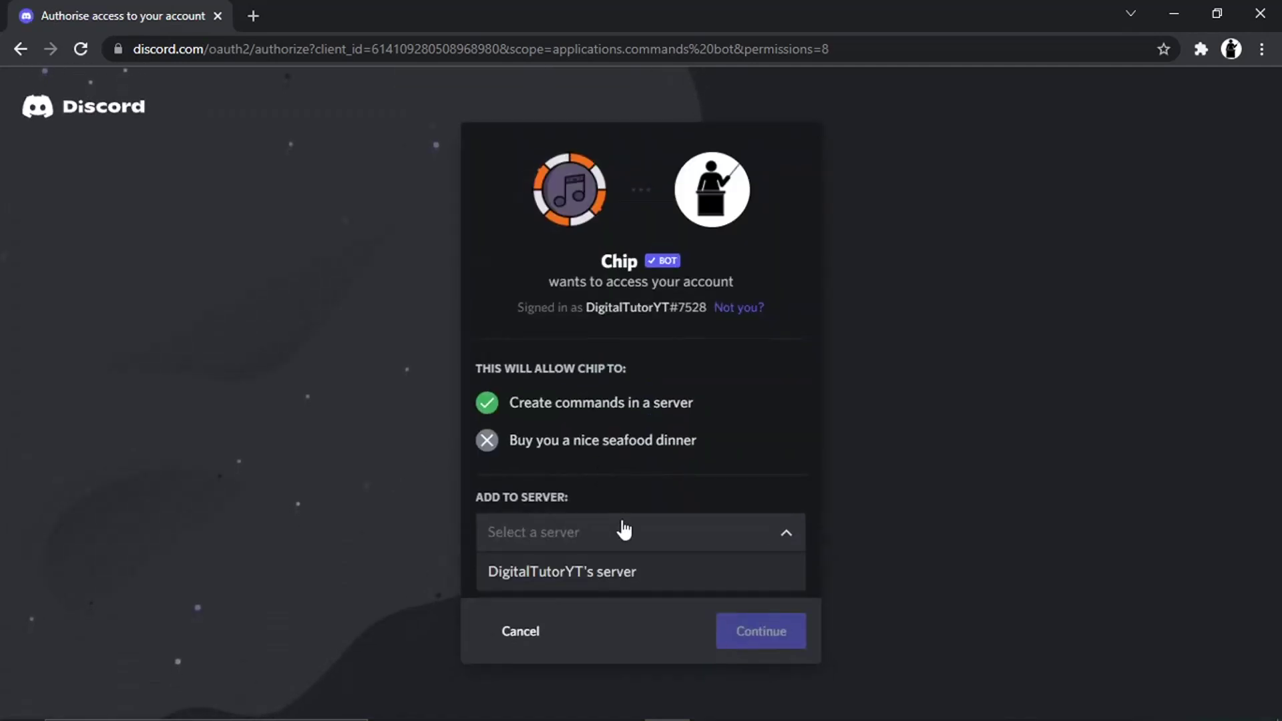
left_click(635, 568)
left_click(768, 632)
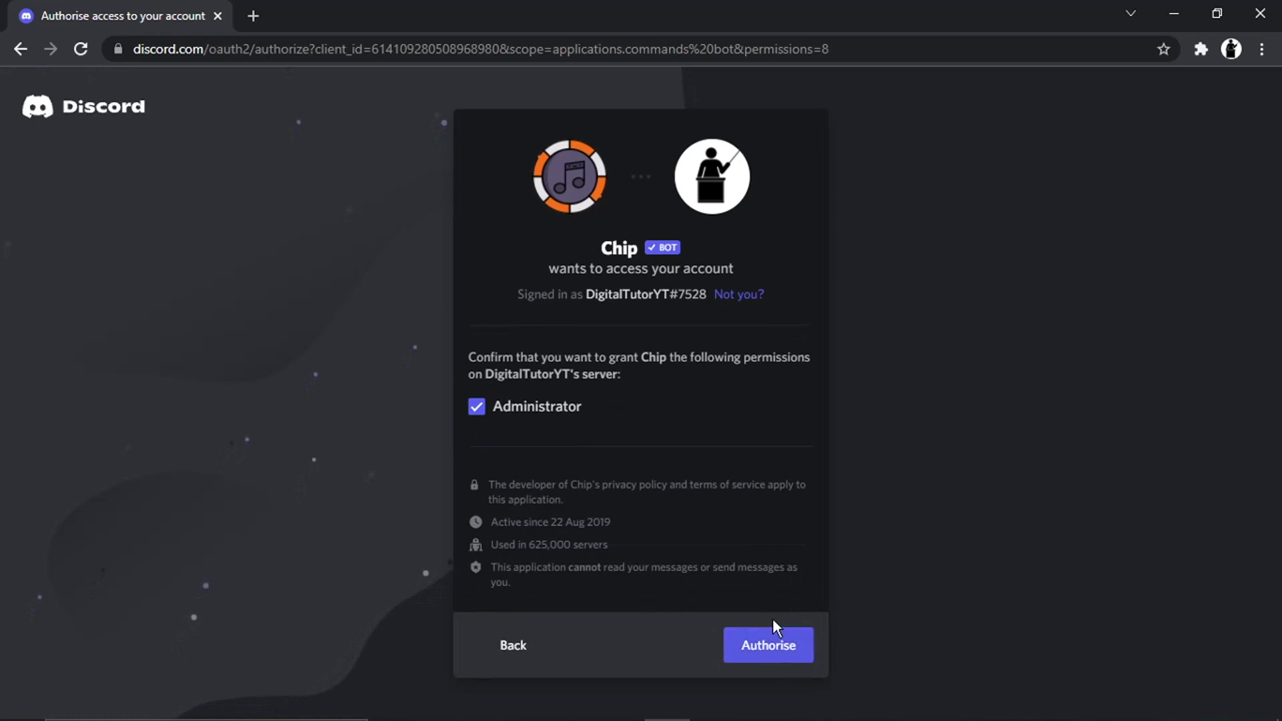
left_click(780, 647)
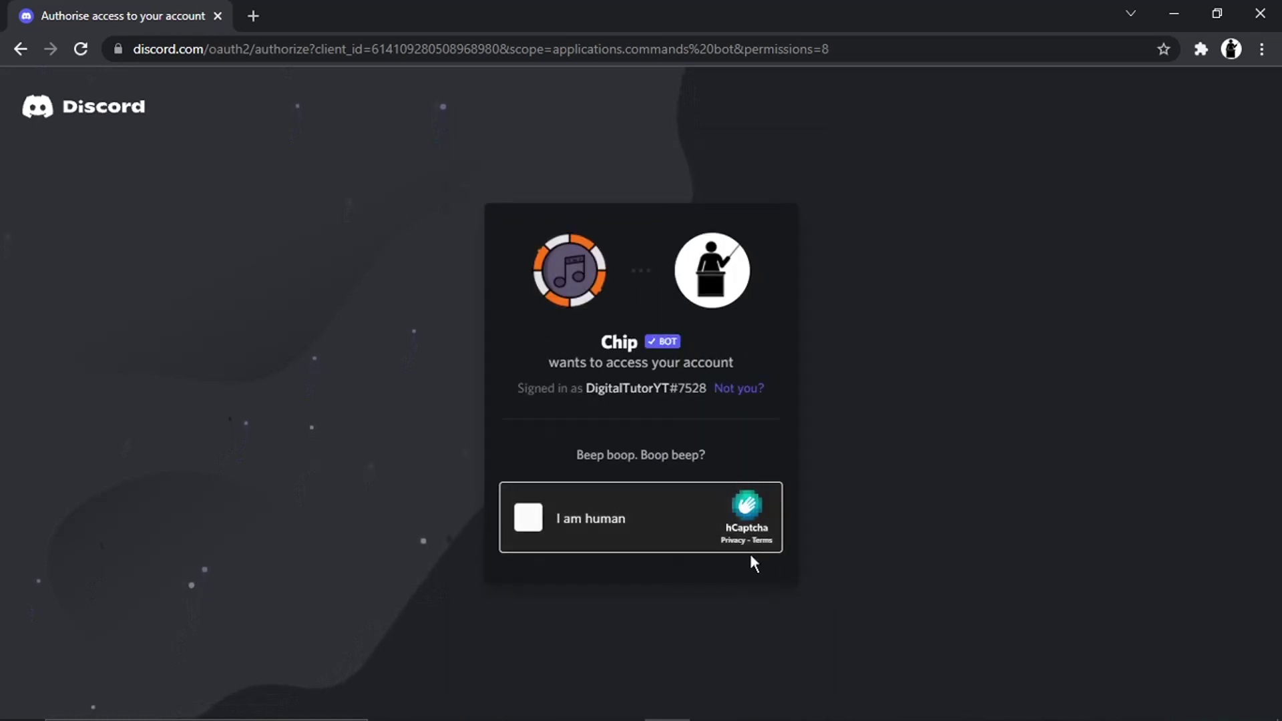
left_click(612, 514)
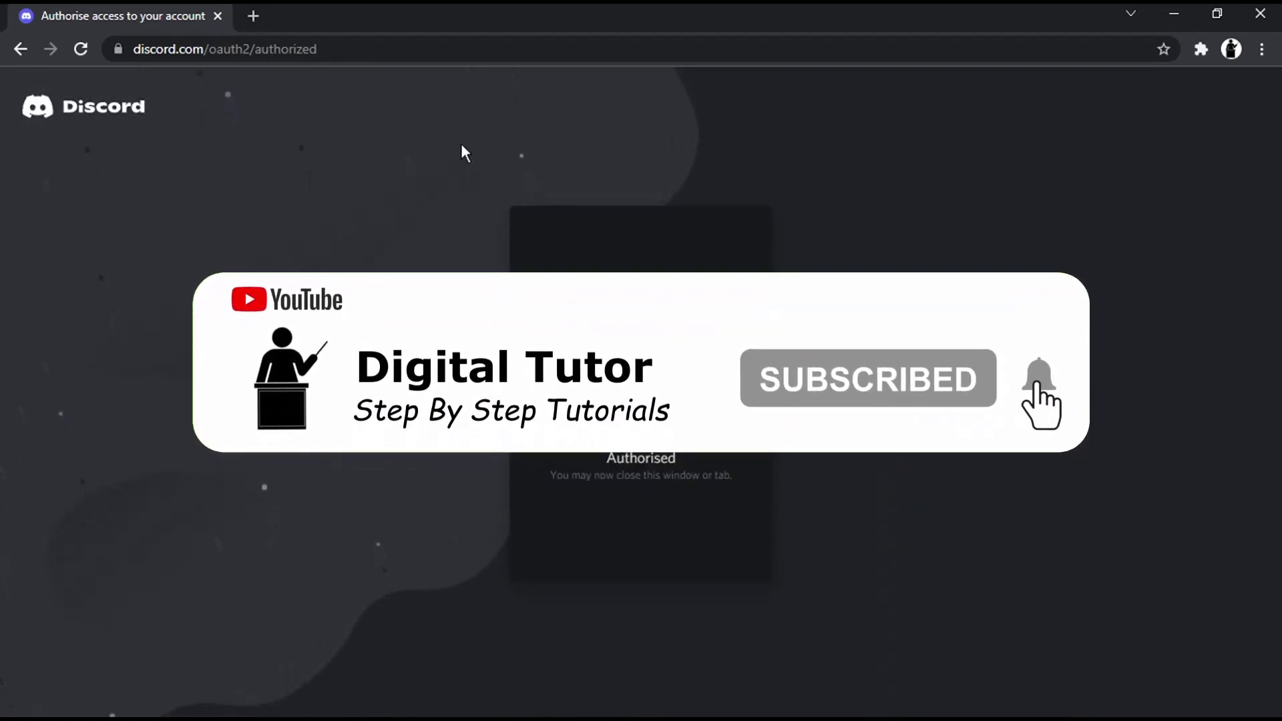
left_click(391, 53)
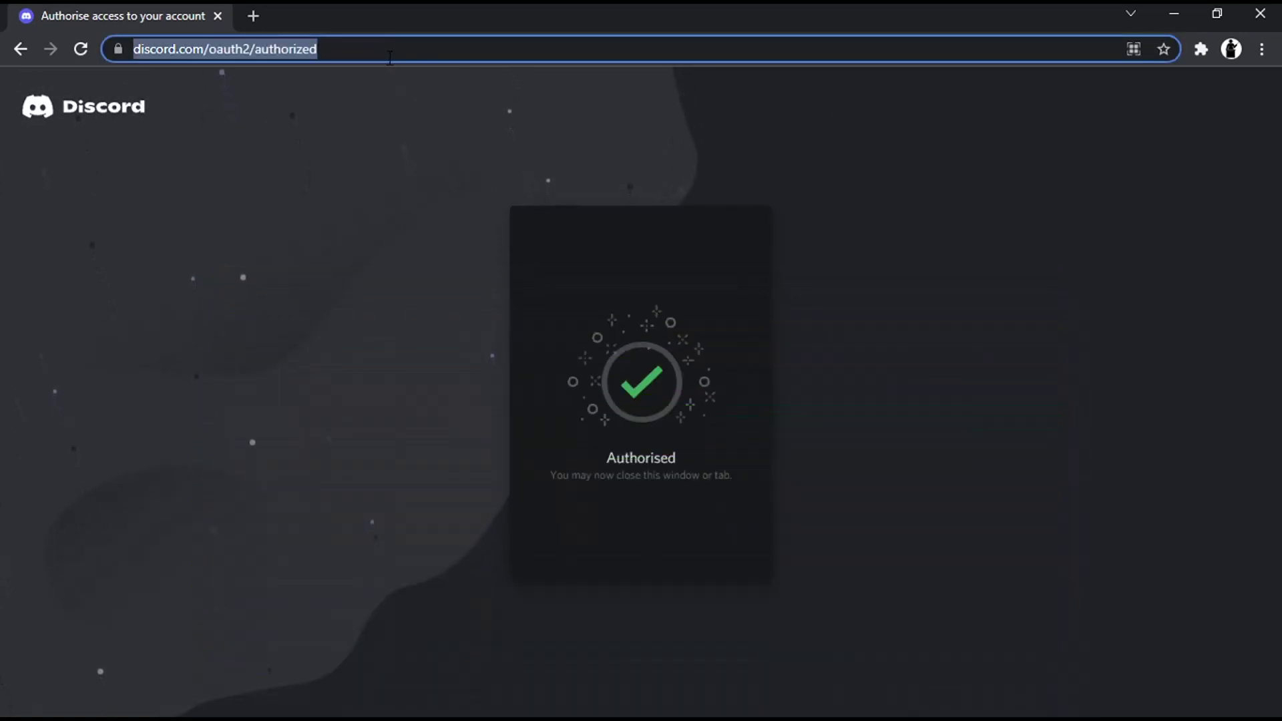
Go to discord.com and log in to Discord
type("discord.com")
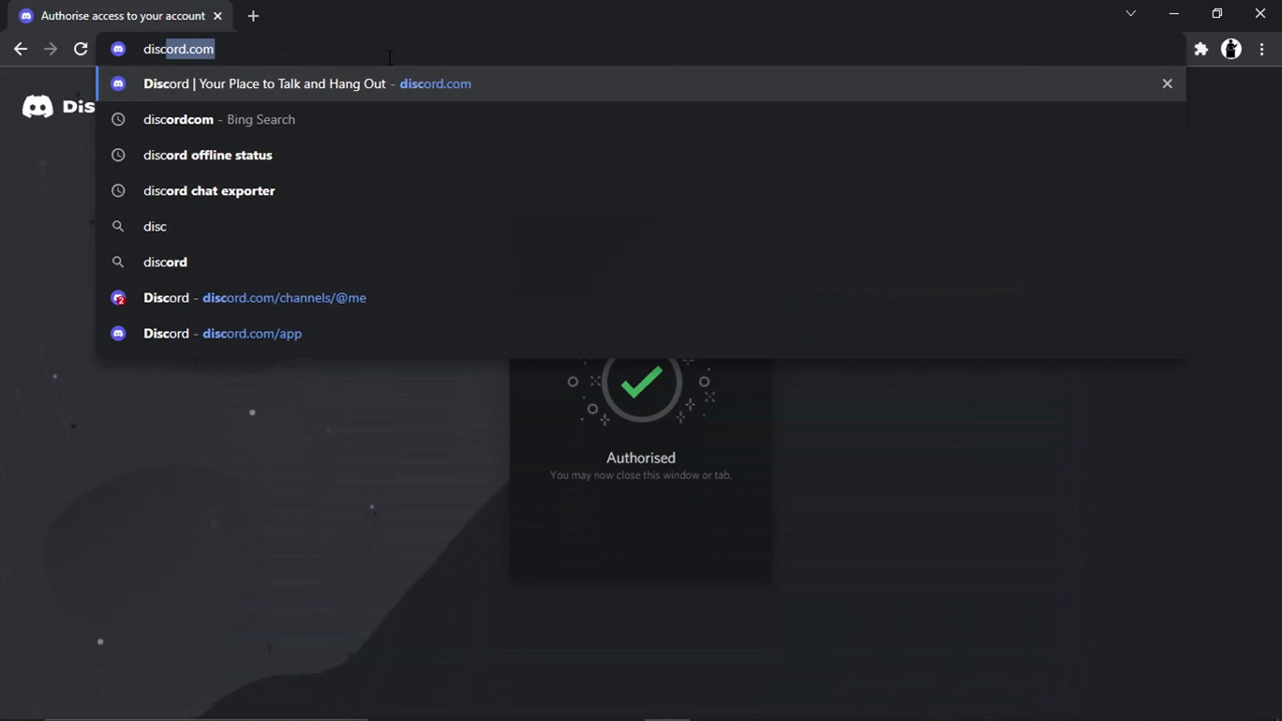
key("Return")
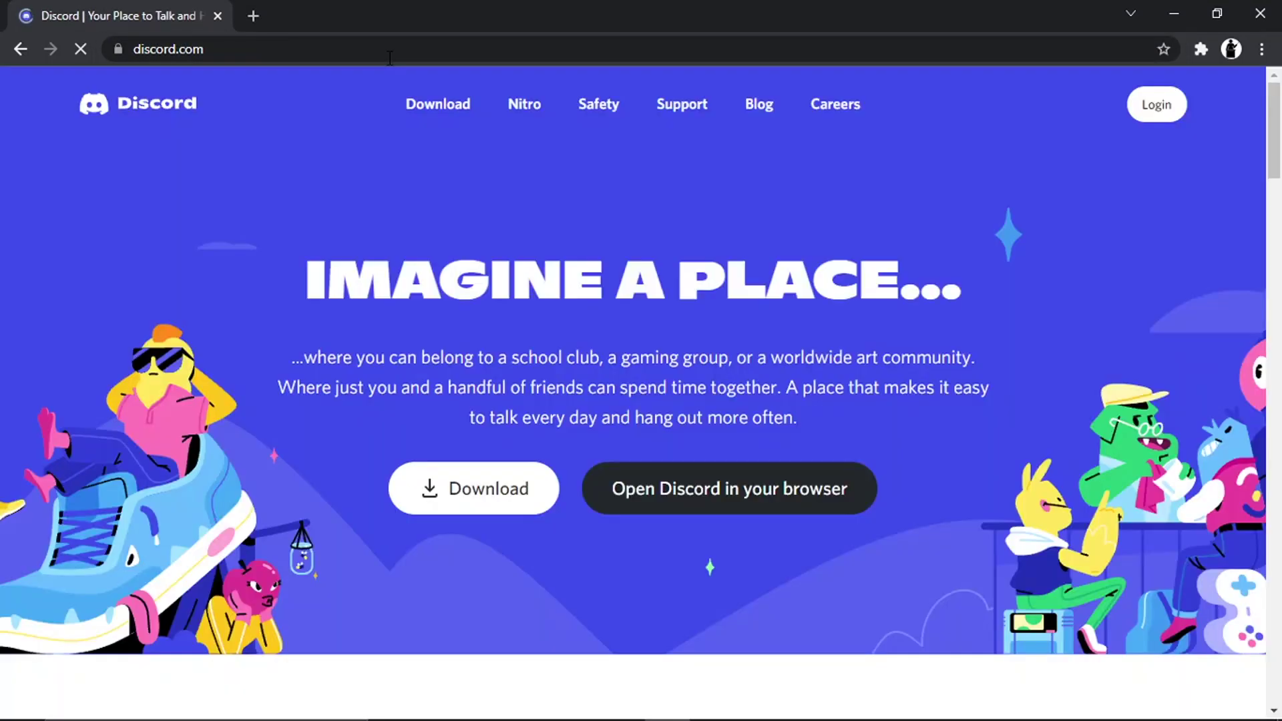
left_click(1134, 103)
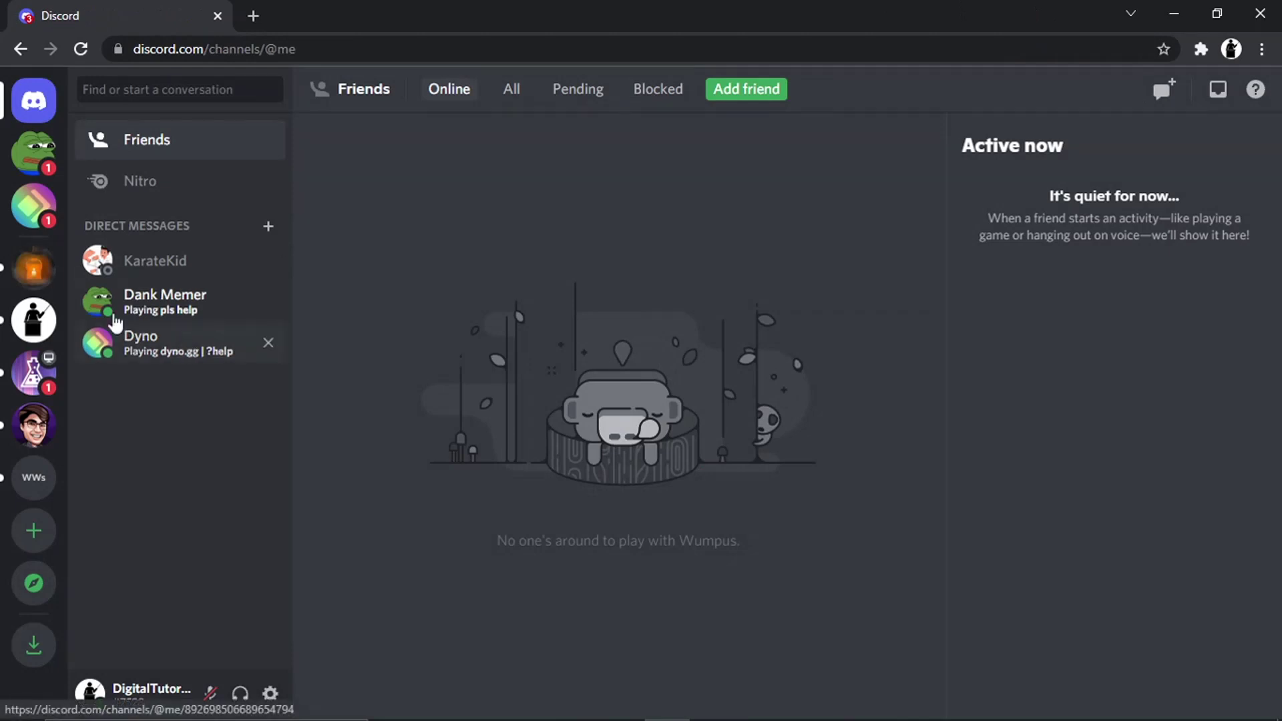
In your server's #general channel, send ch!help to Chip
left_click(33, 319)
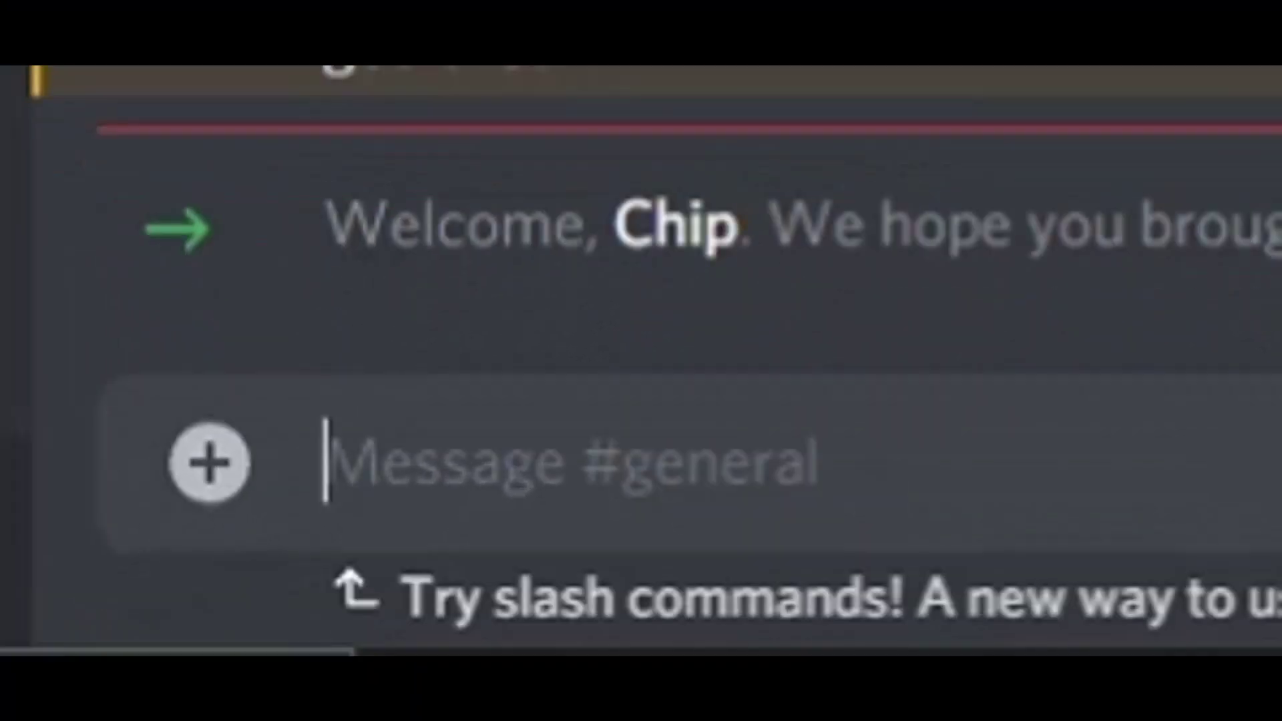
type("ch!help")
key("Return")
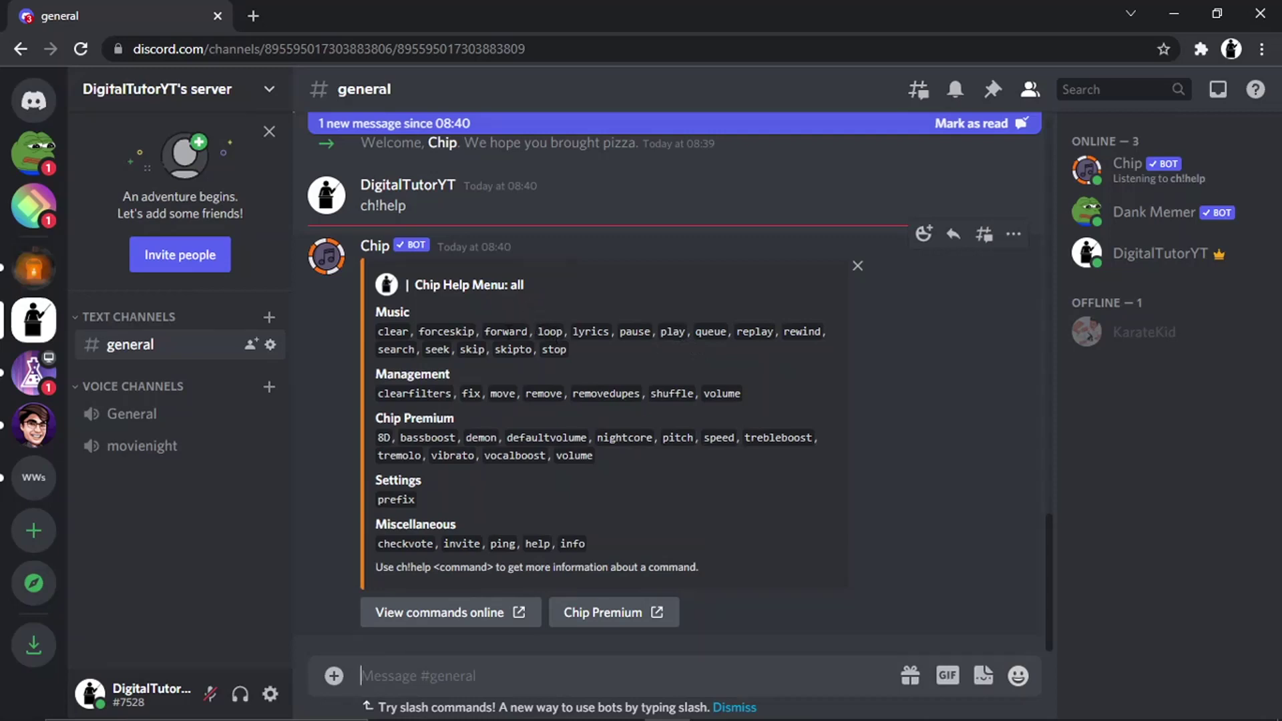
Join the General voice channel and put the cursor in the #general message box
left_click_drag(371, 418, 401, 418)
left_click(763, 659)
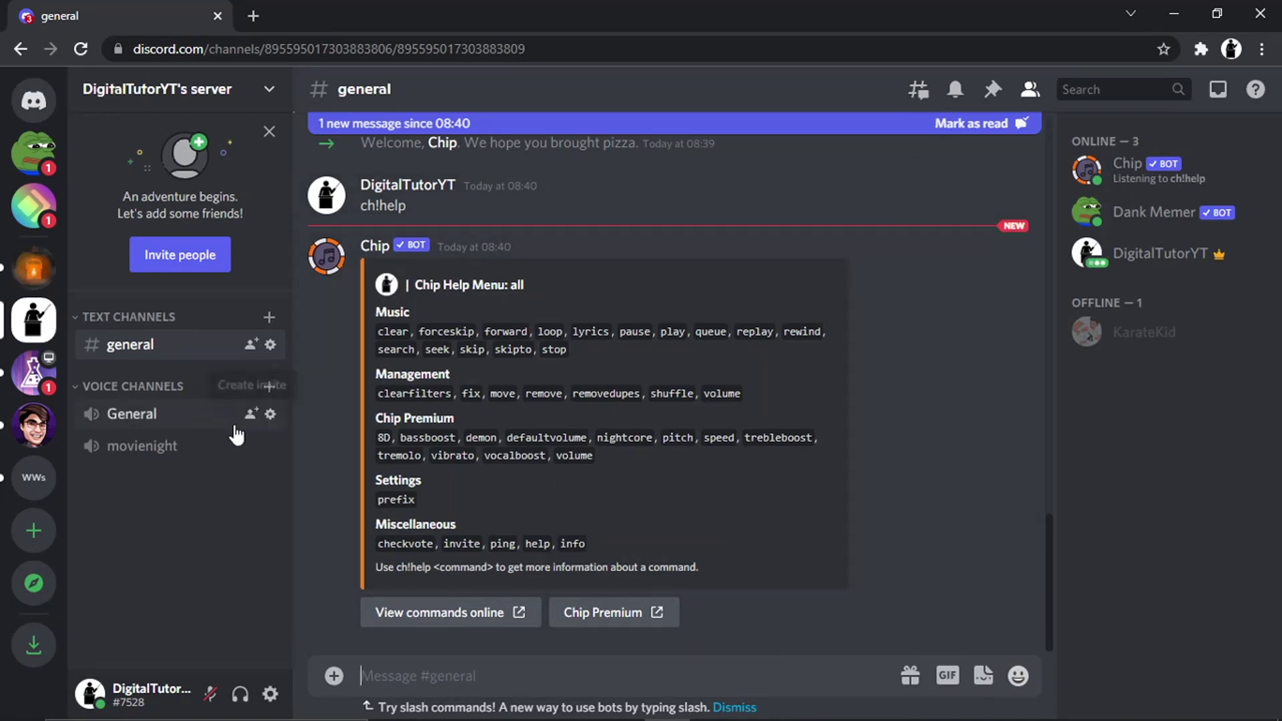
left_click(214, 419)
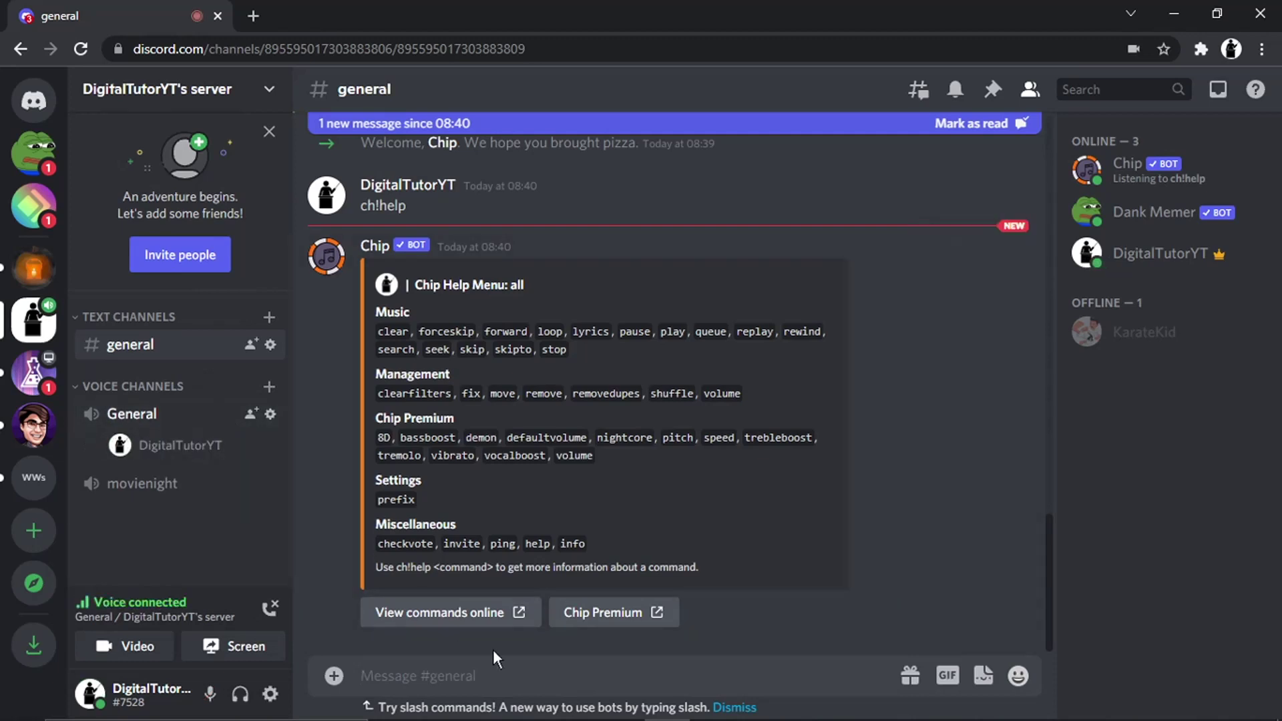
left_click(507, 668)
Send ch!search peaches twice to get a fresh list of ten Peaches results
type("ch!")
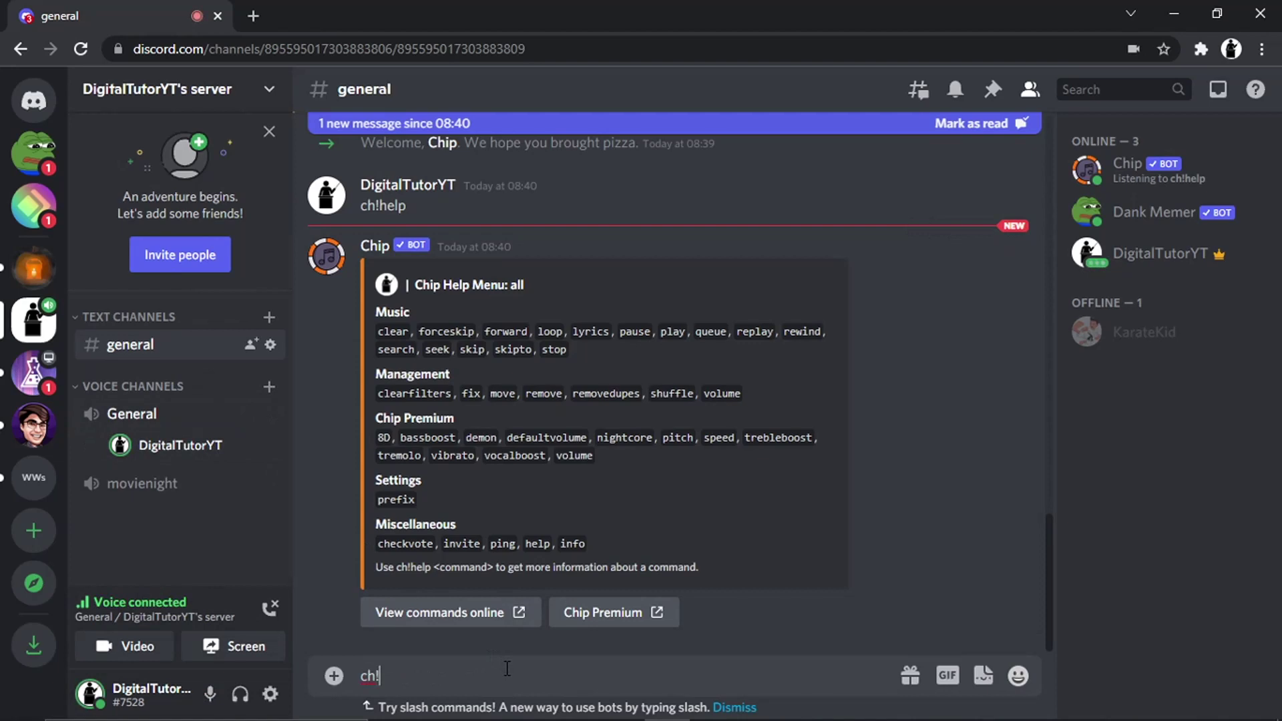
type("search p")
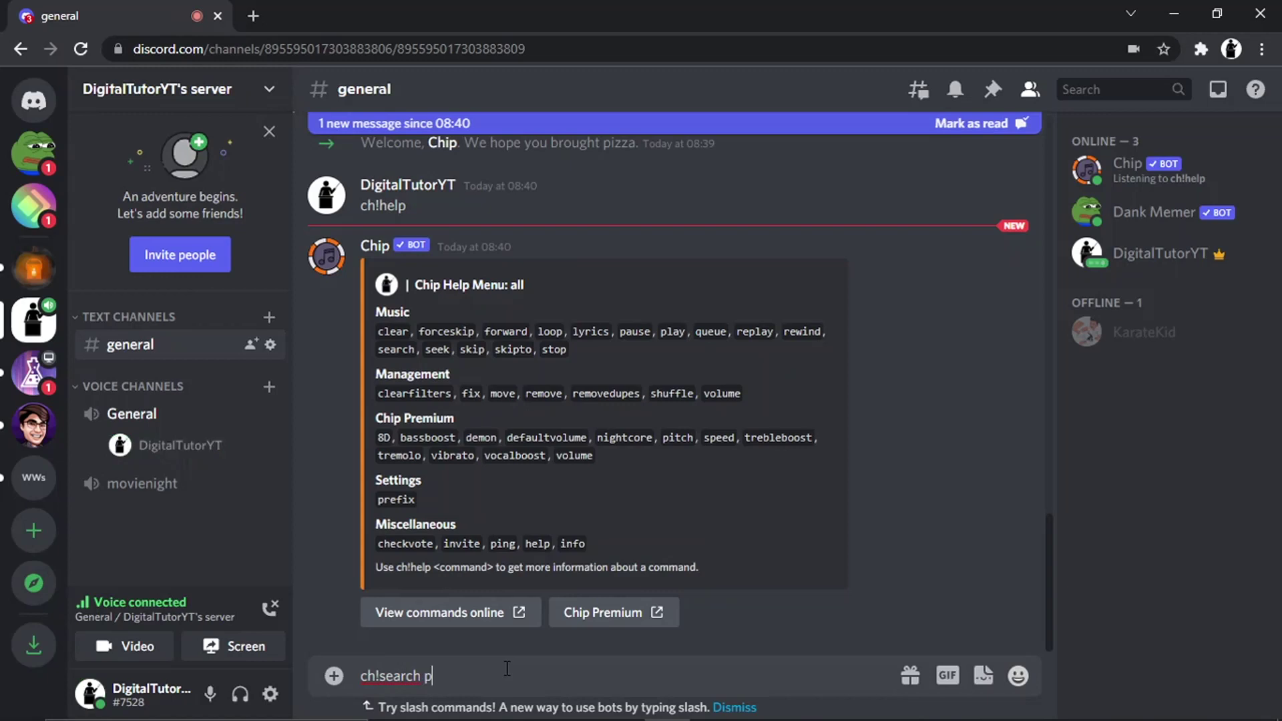
type("eaches")
key("Return")
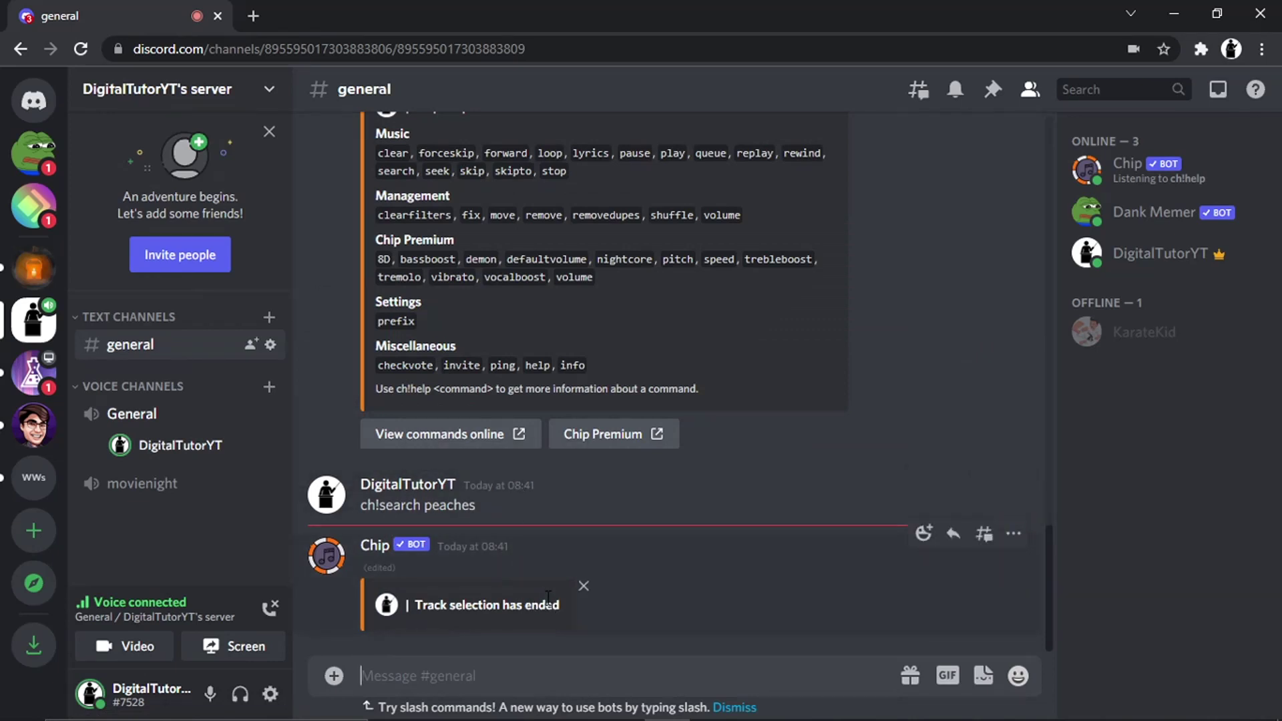
type("ch!sear")
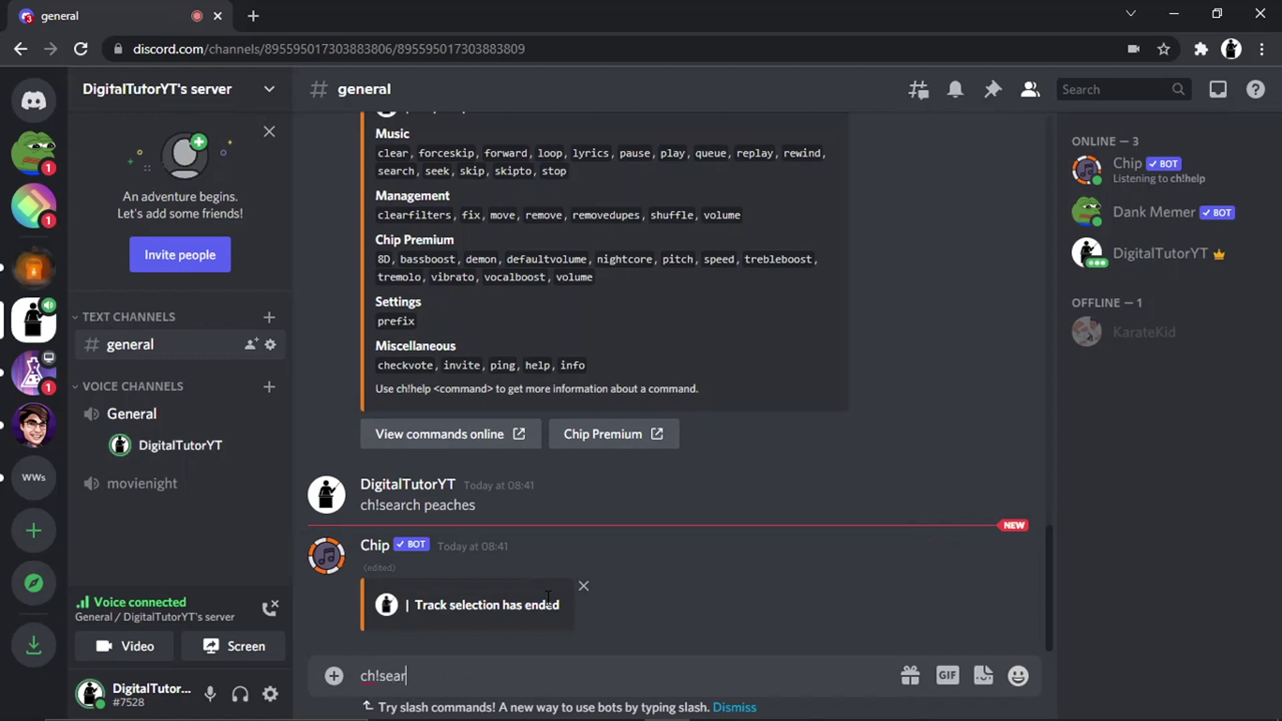
type("ch")
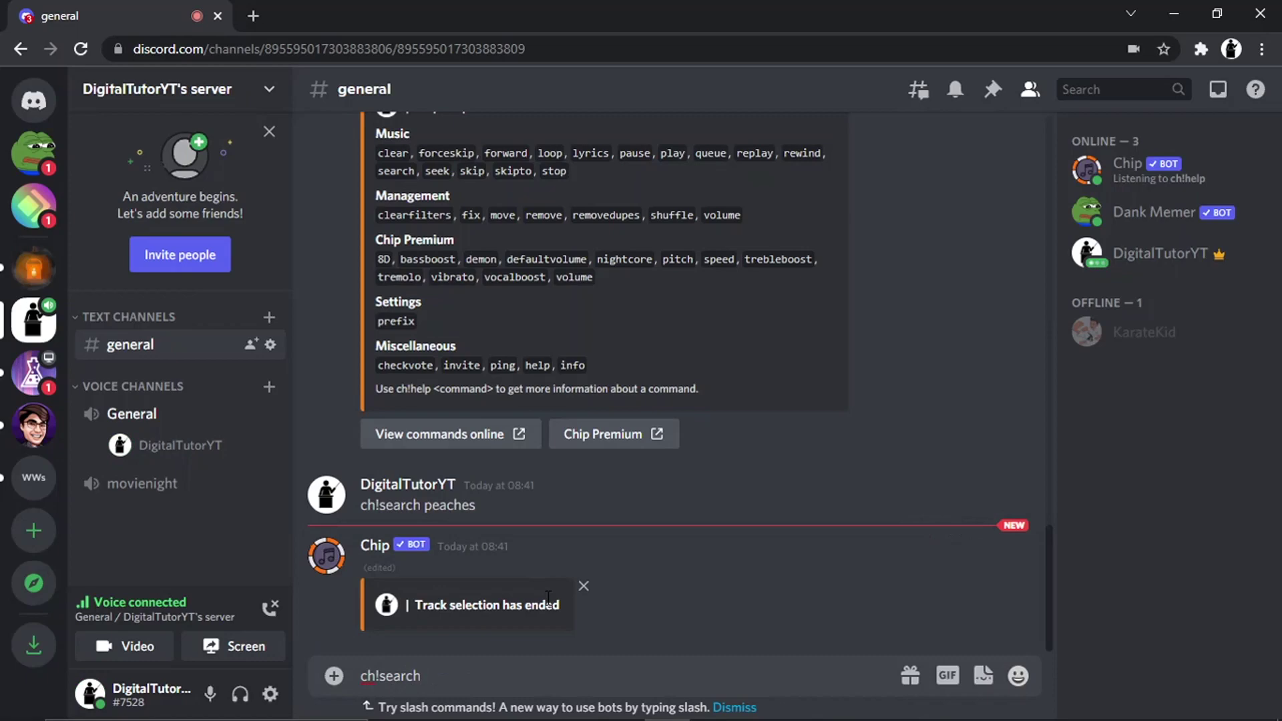
type(" peaches")
key("Return")
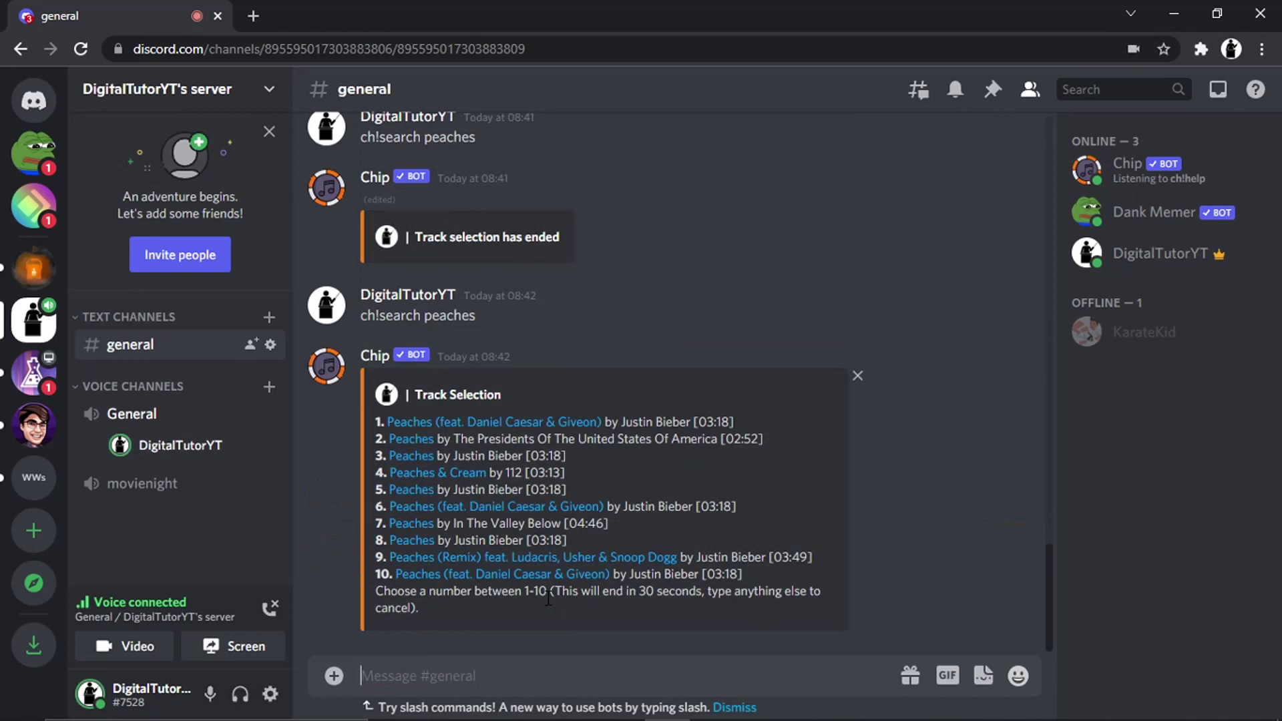
Play result 9, Peaches (Remix), then stop it so Chip leaves voice
type("9")
key("Return")
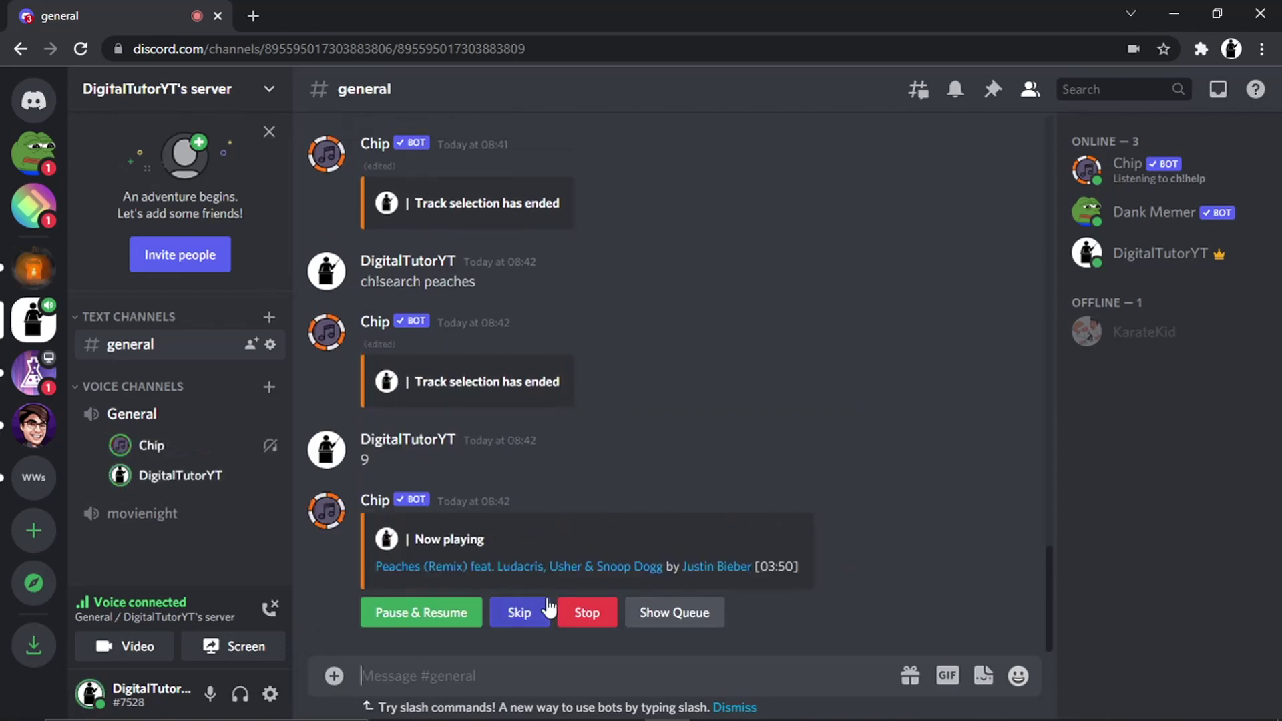
left_click(576, 615)
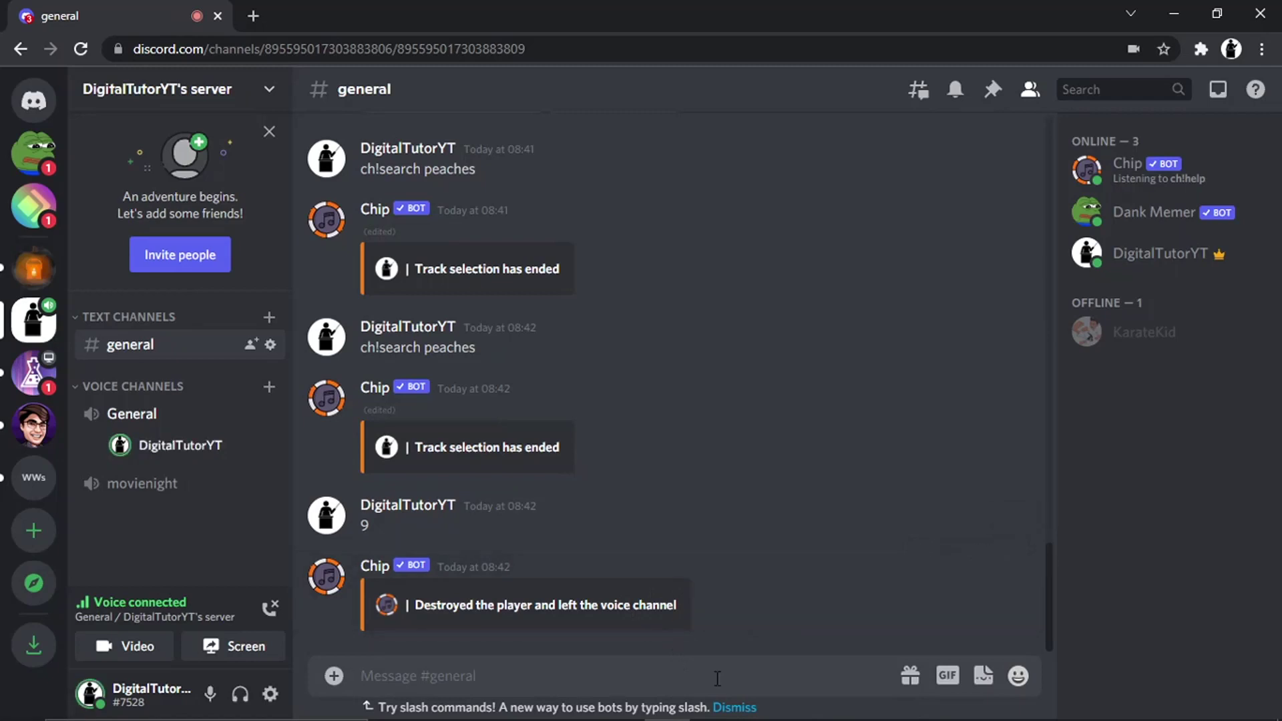
Send ch!search rain in the #general channel
type("ch")
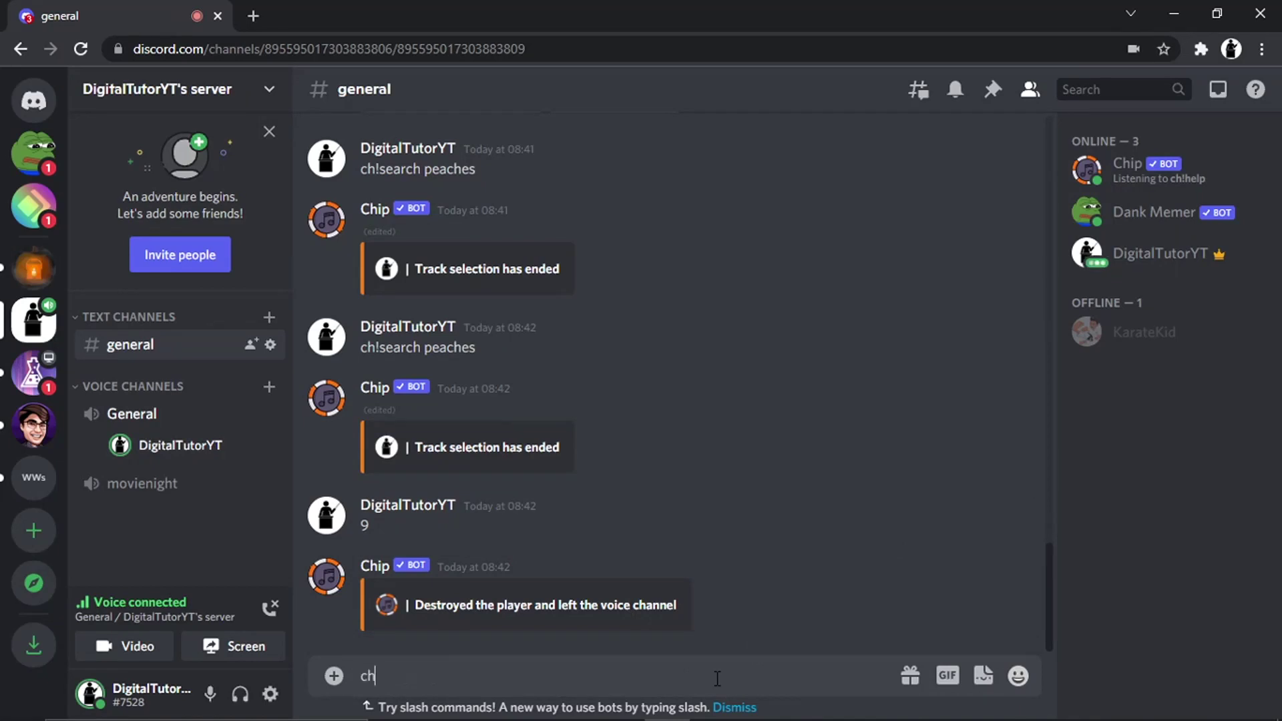
type("!search rain")
key("Return")
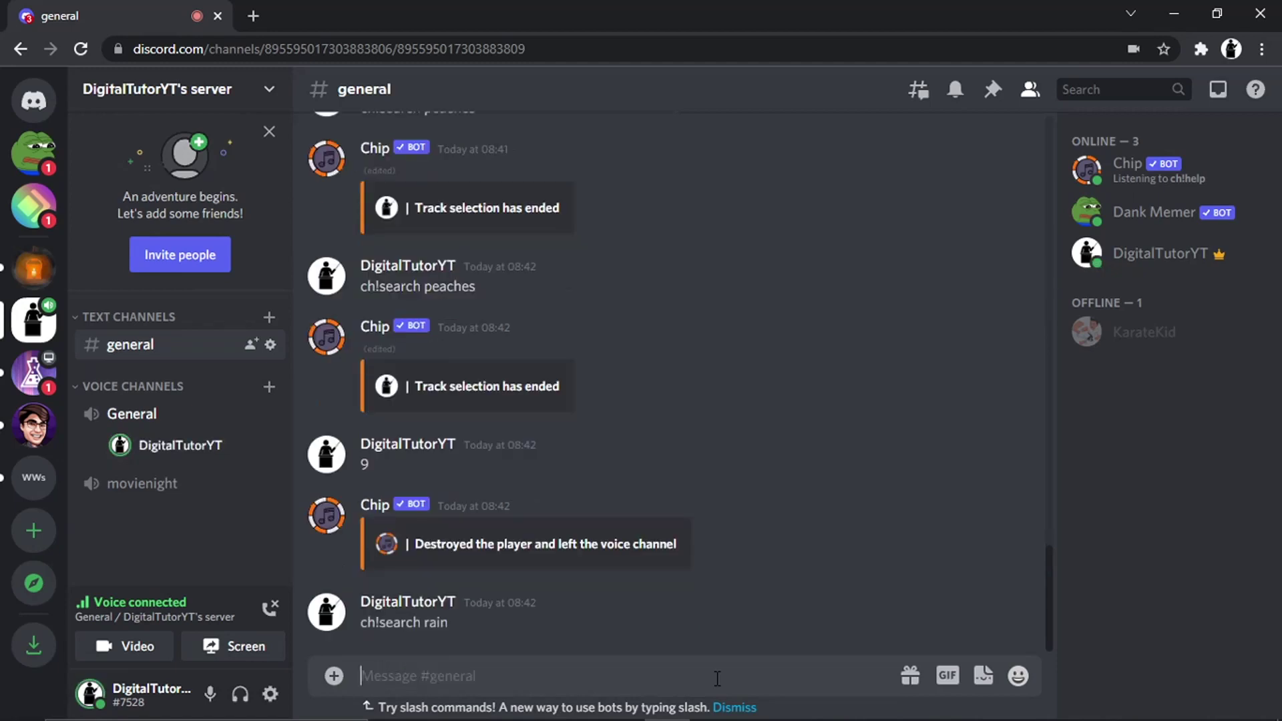